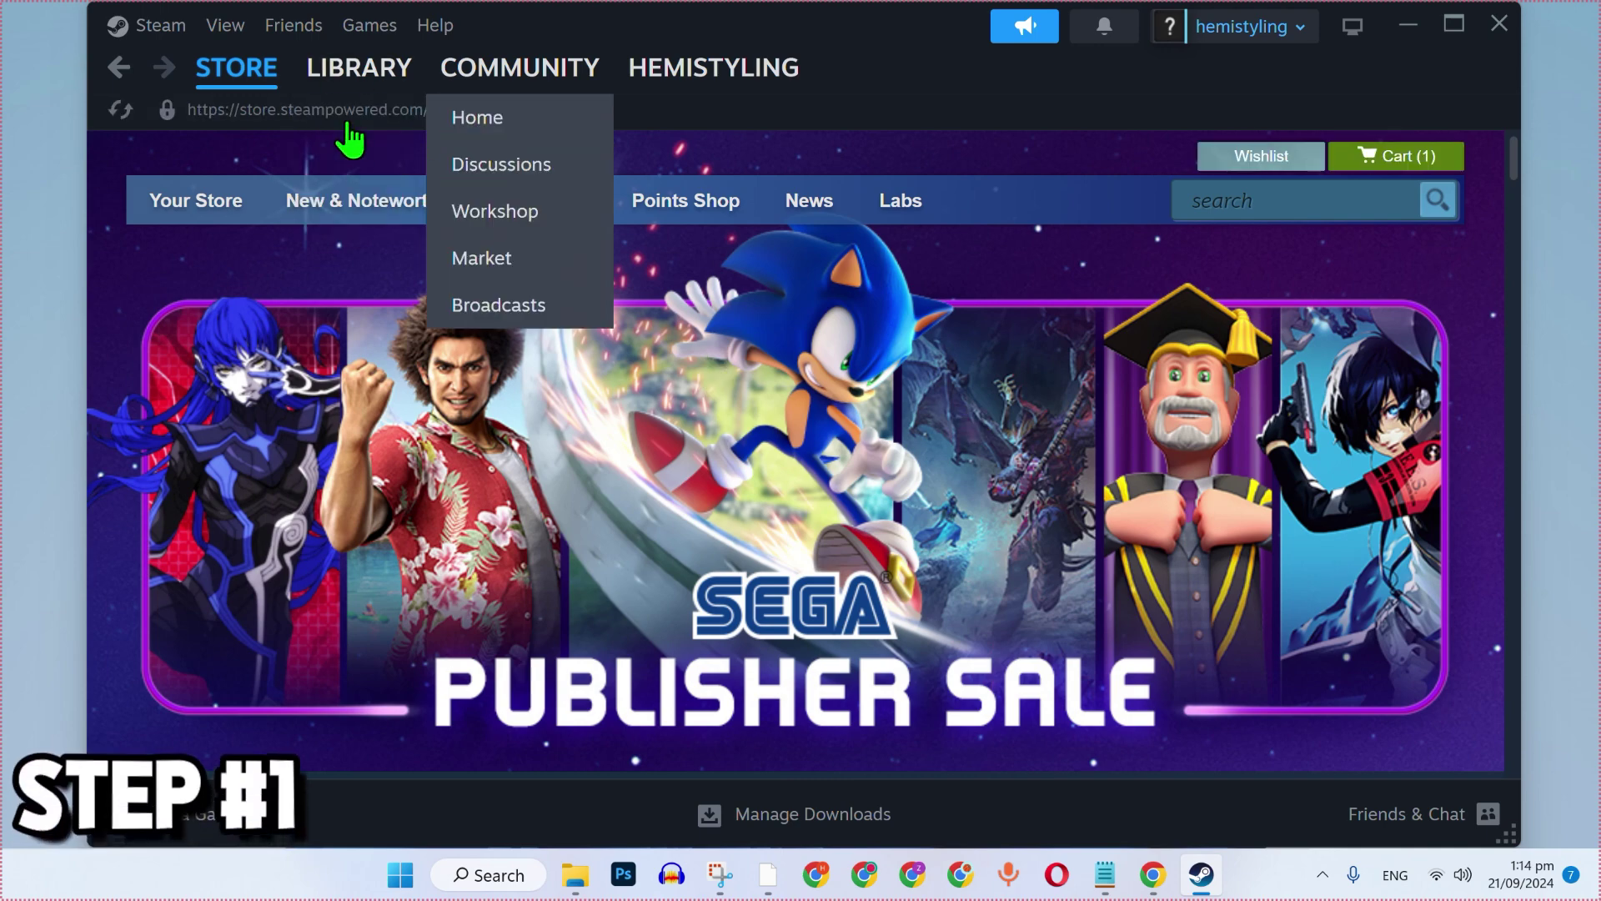
Switch the Steam client to the Library view
left_click(359, 68)
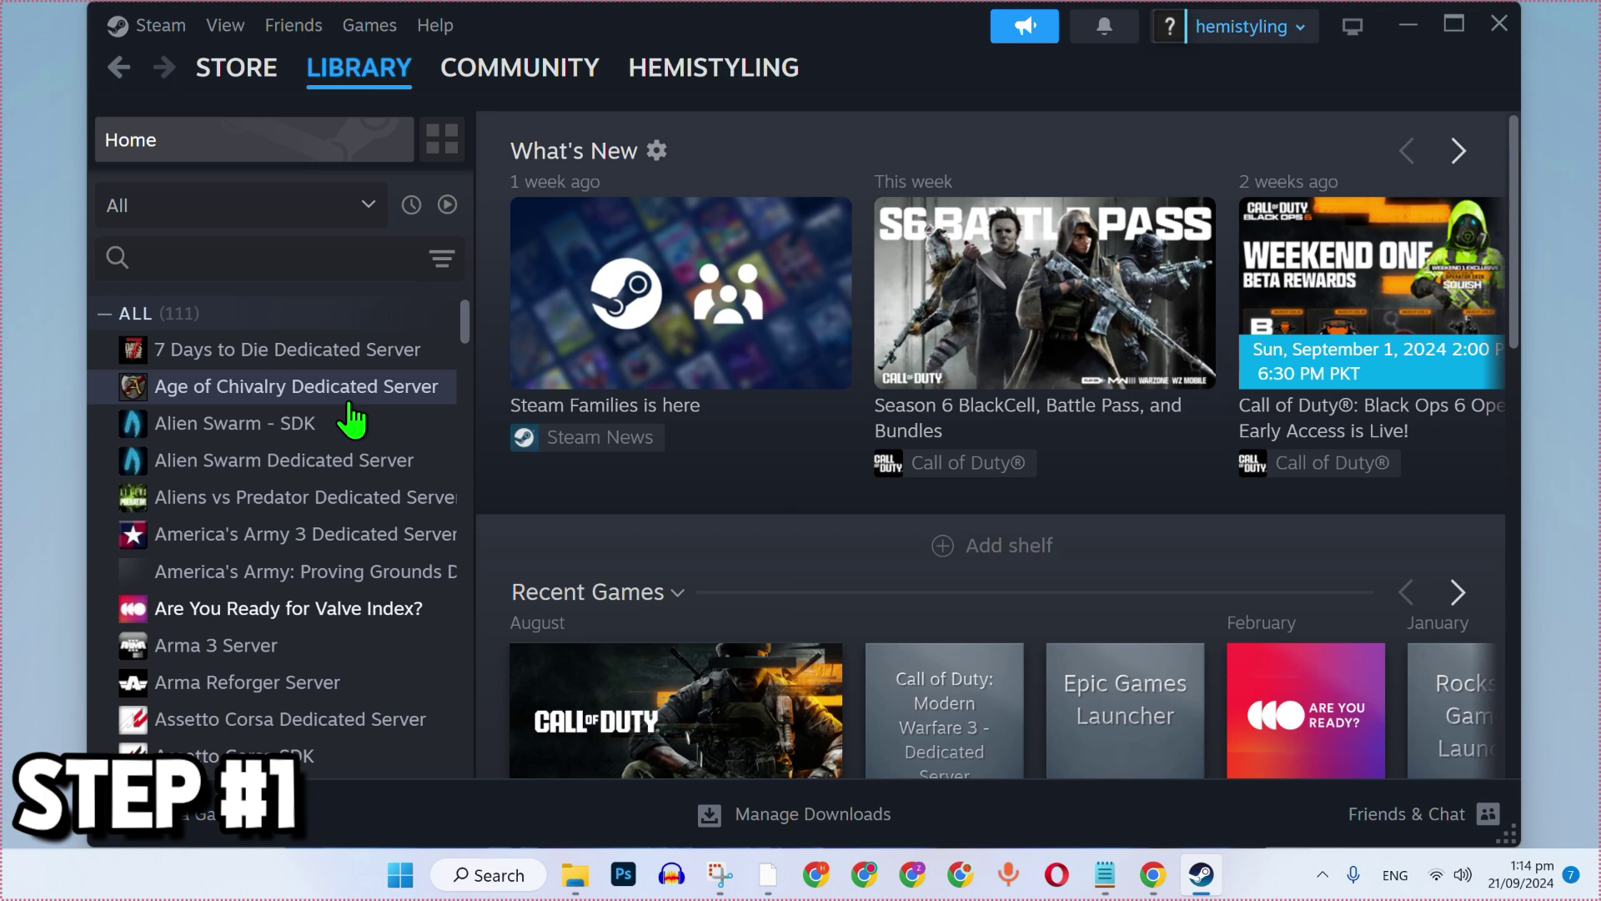
scroll(354, 420, "down", 3)
scroll(276, 500, "down", 2)
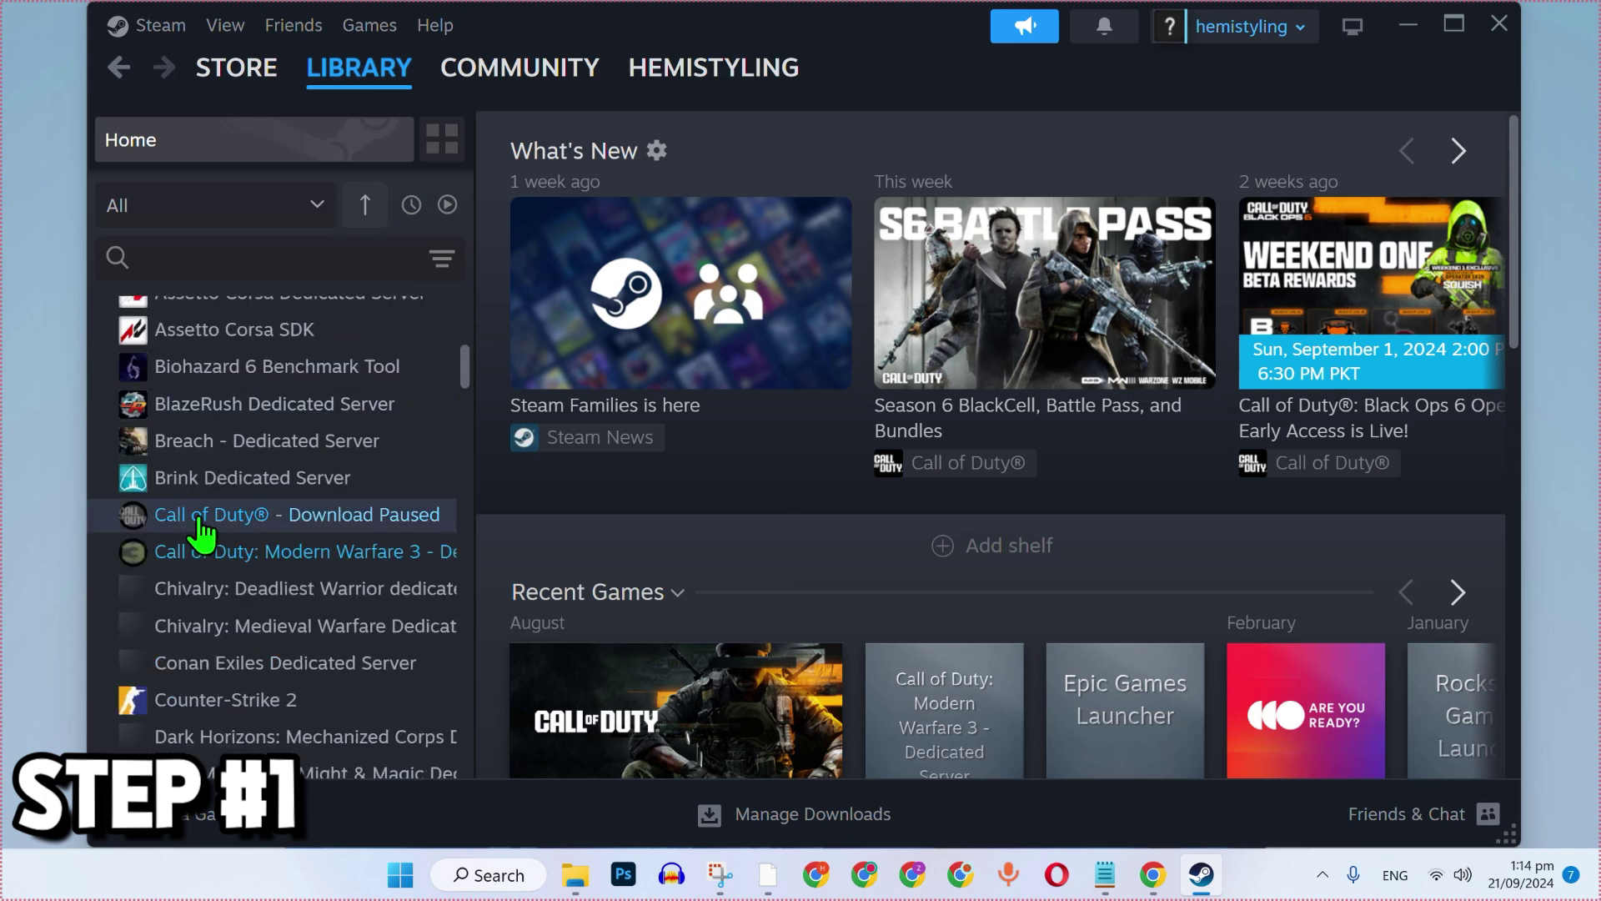
Verify integrity of Call of Duty's installed files from its Properties, validating all 11 files
right_click(202, 530)
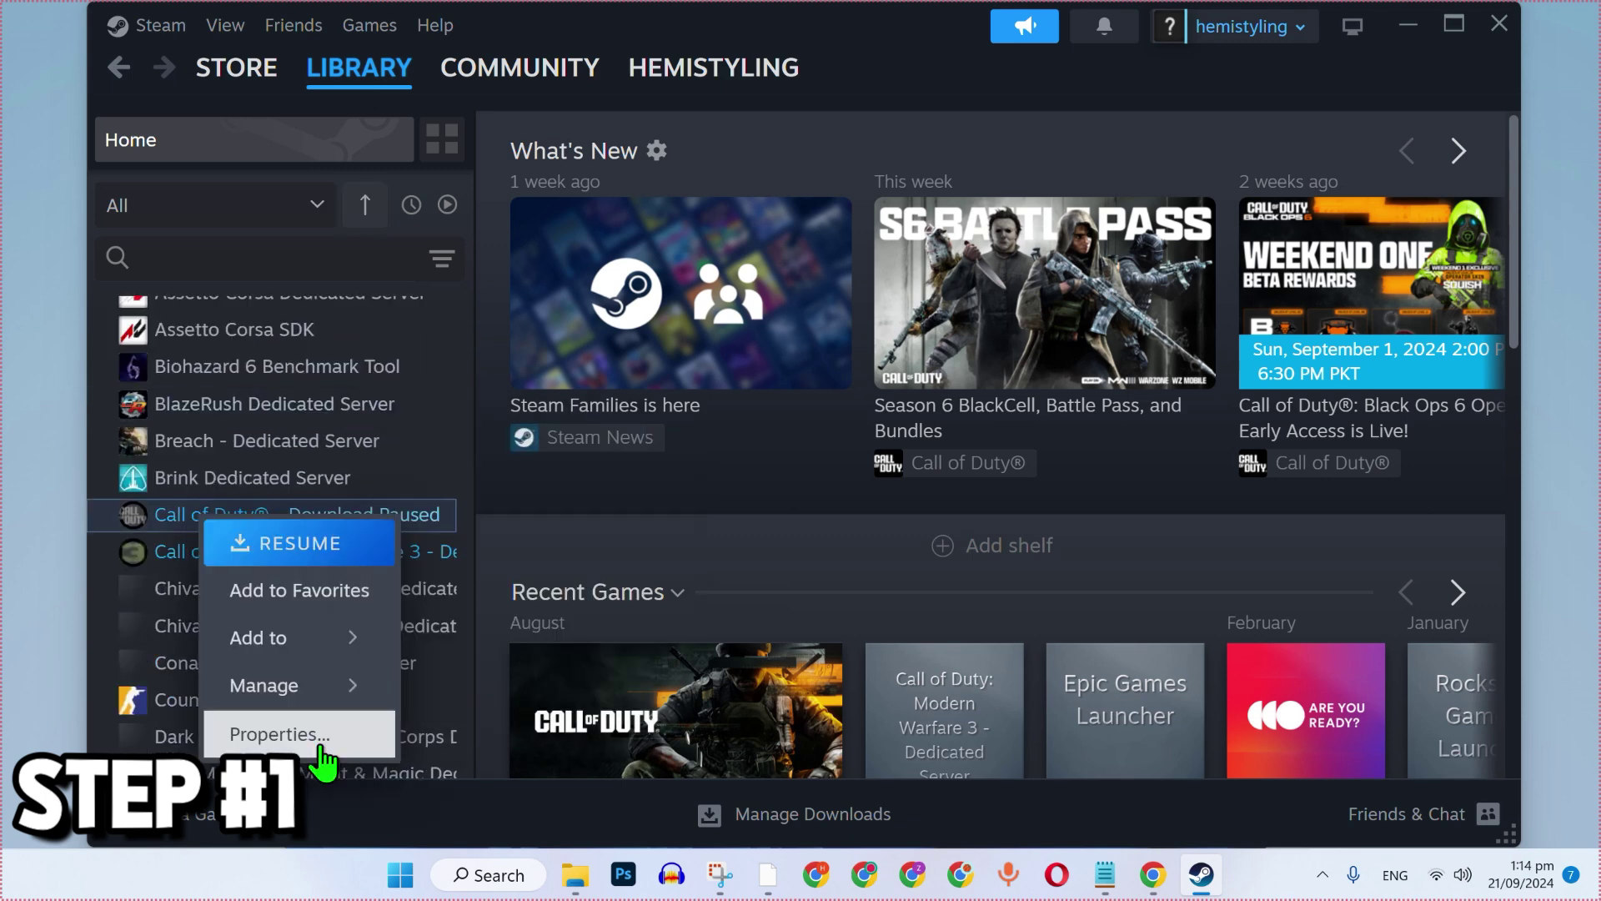
left_click(326, 745)
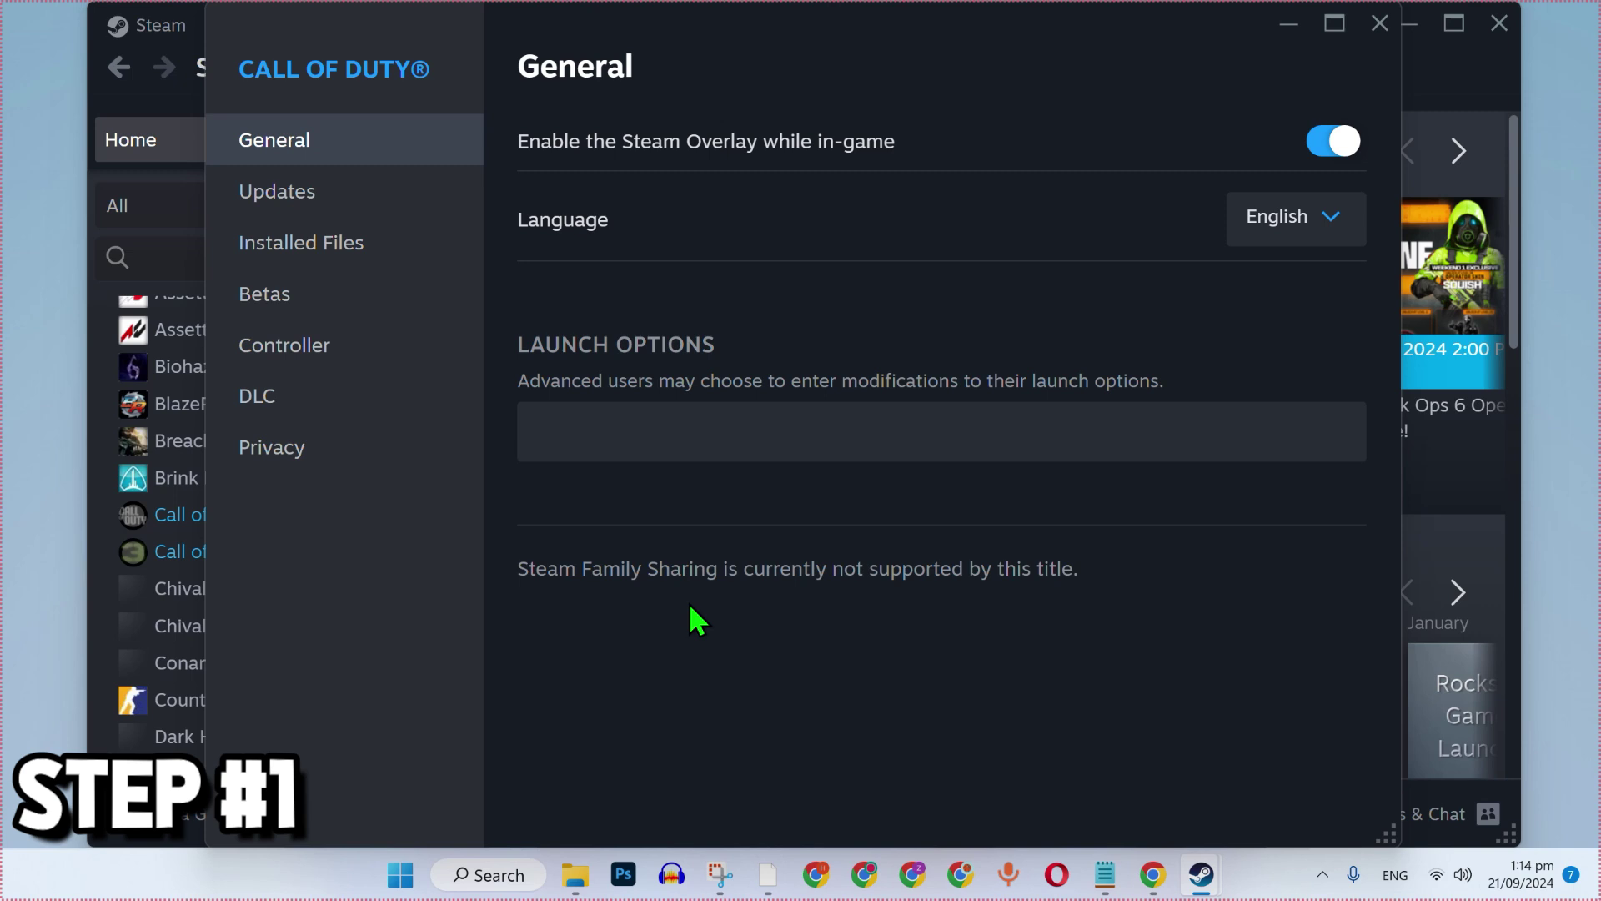
left_click(356, 251)
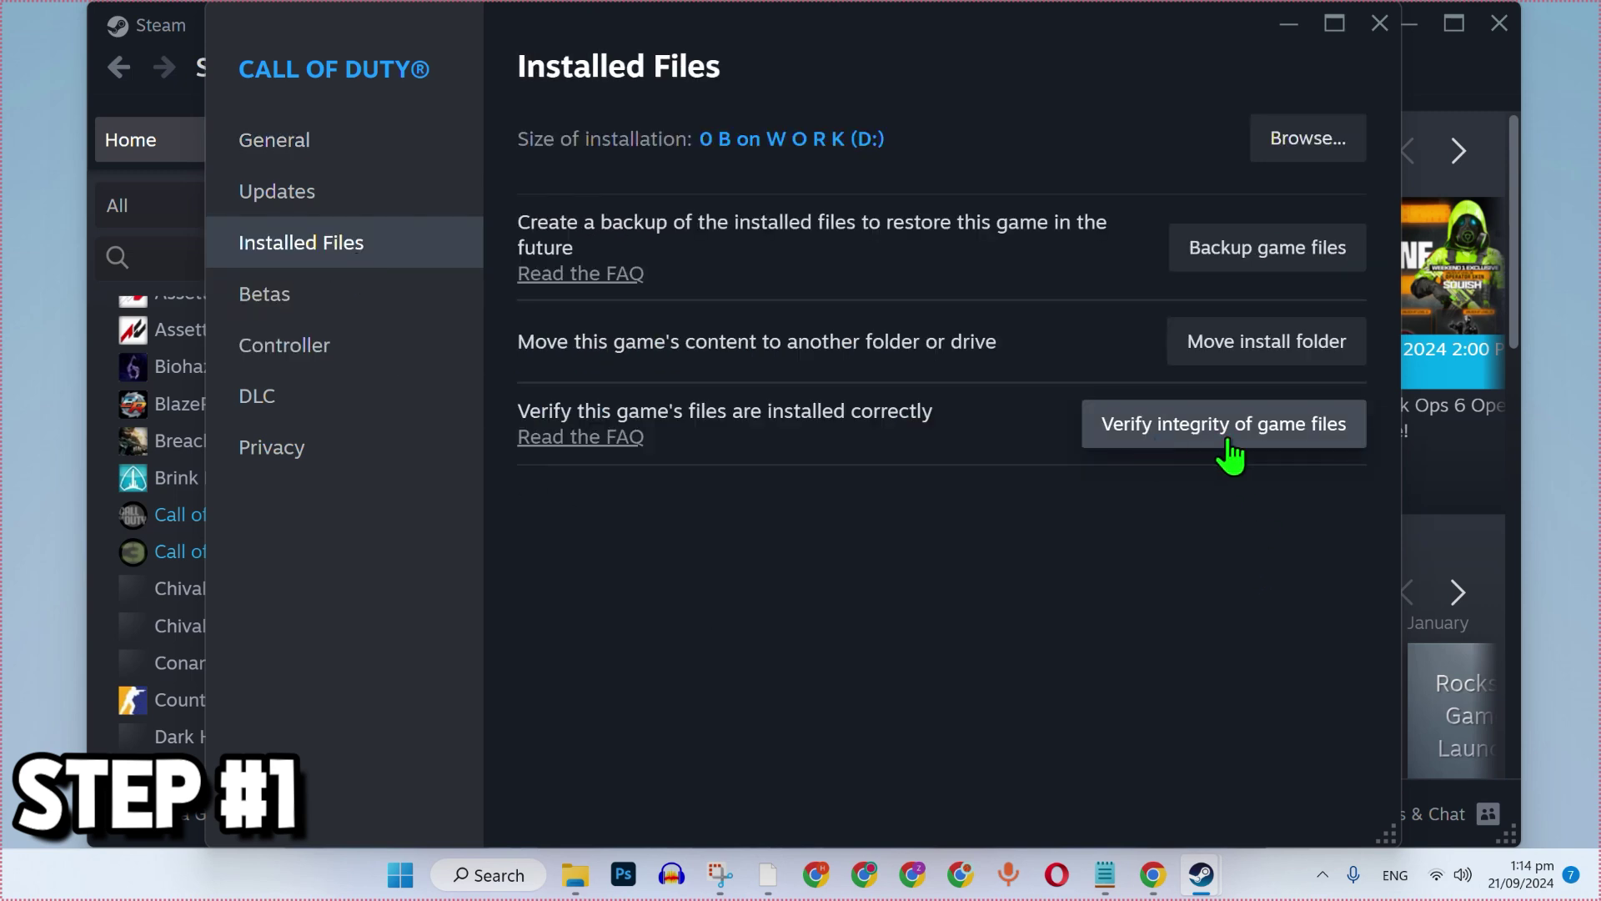
left_click(1298, 453)
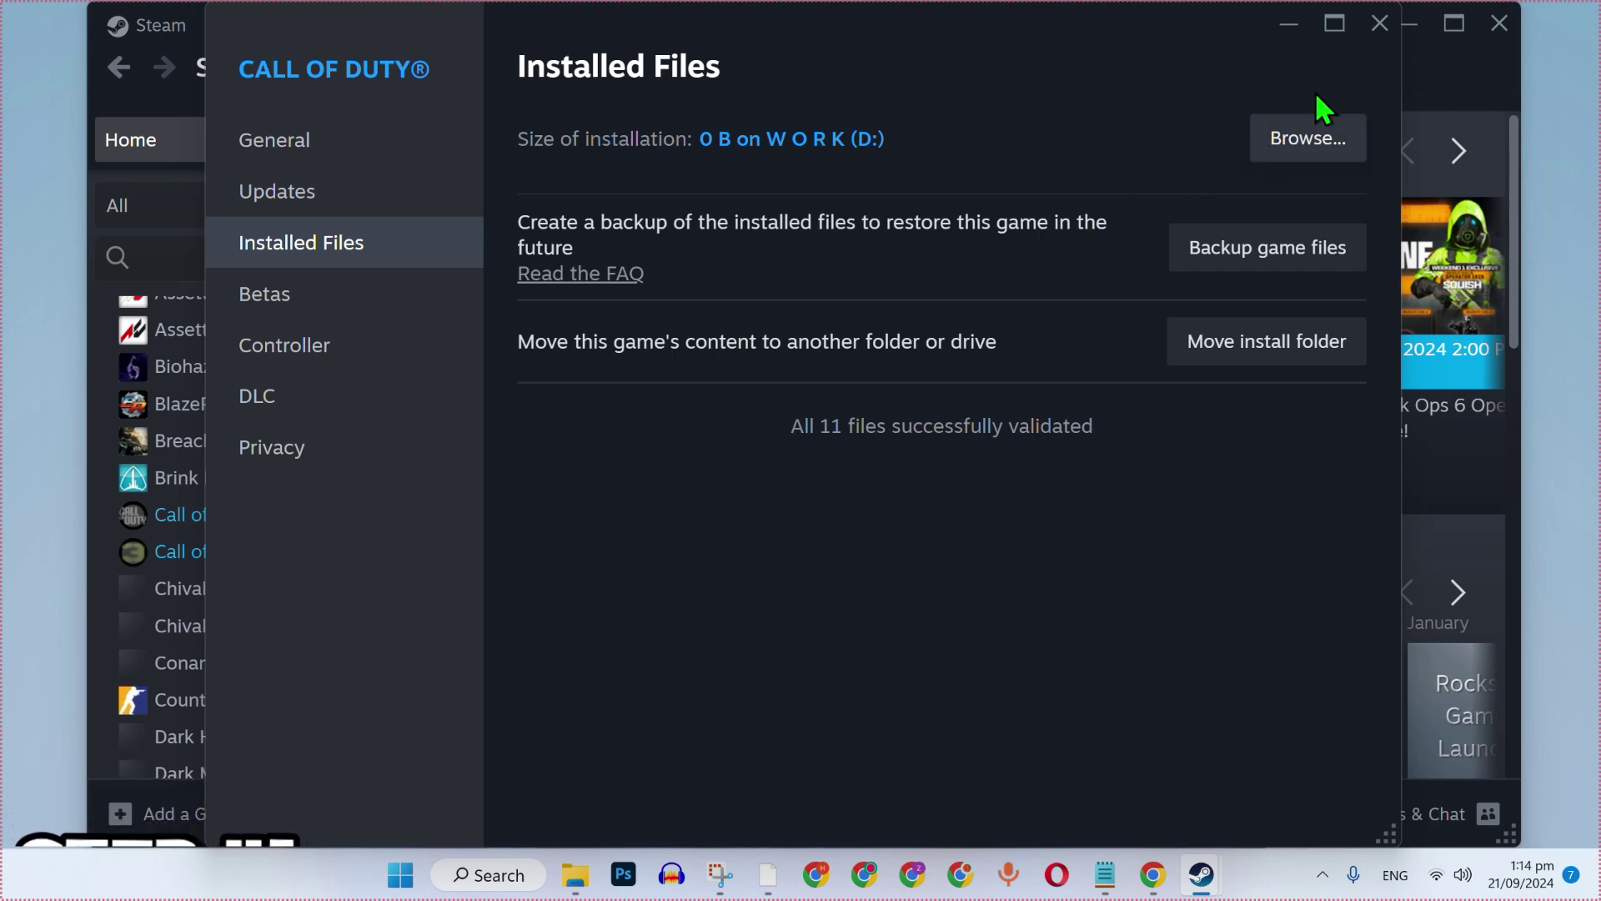
left_click(1381, 25)
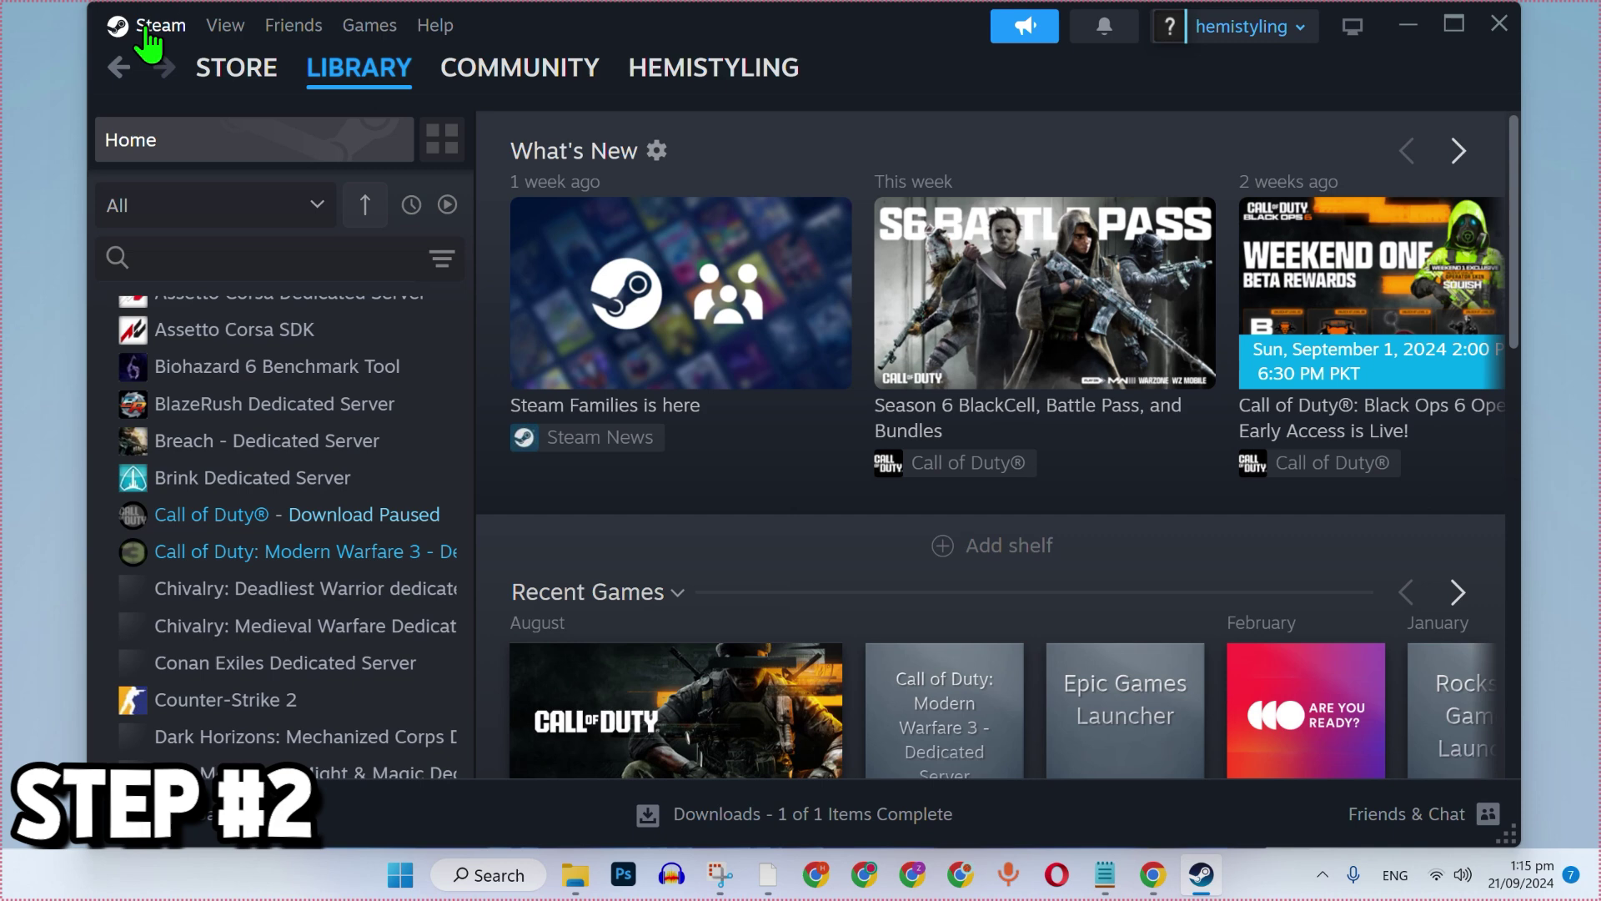
Clear the download cache from Steam Settings > Downloads and confirm the prompt
left_click(151, 25)
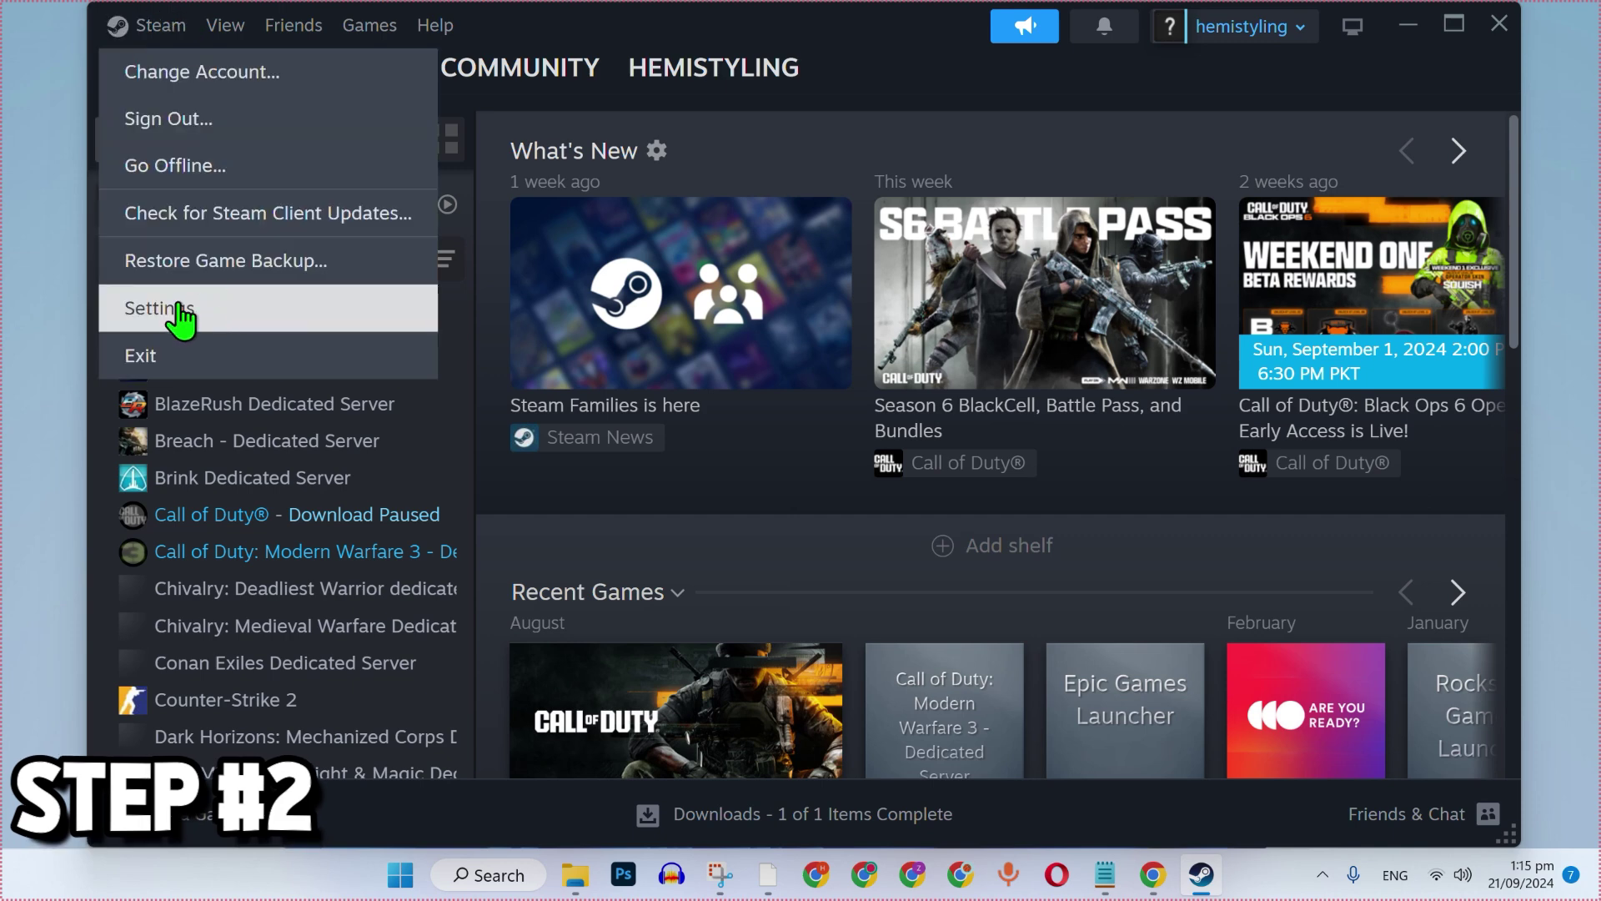
left_click(207, 308)
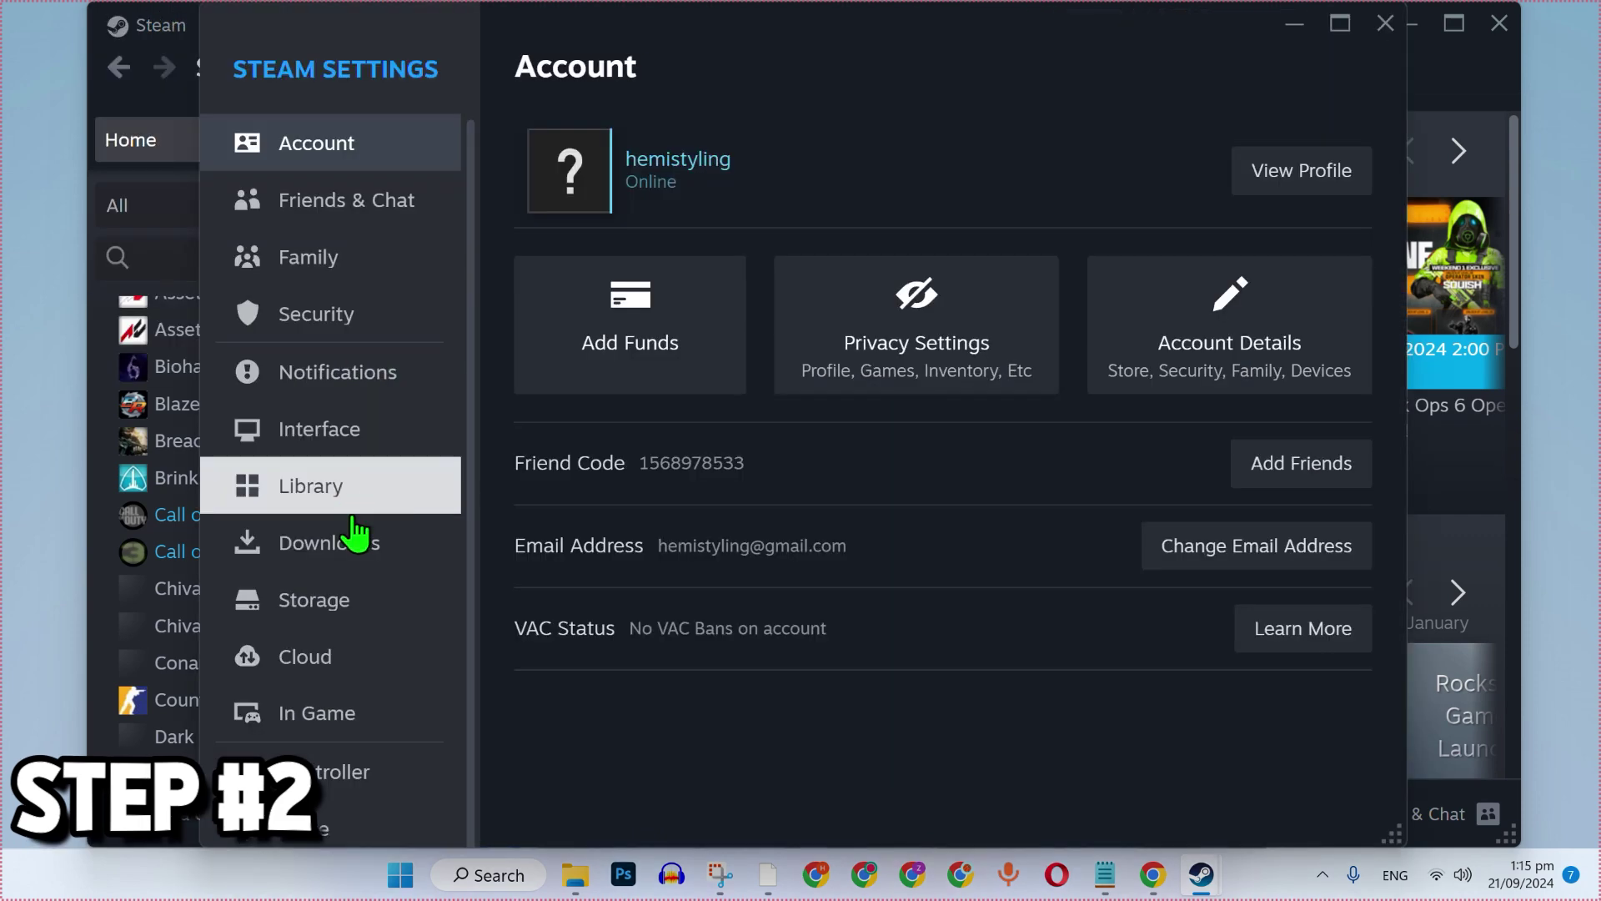
left_click(360, 558)
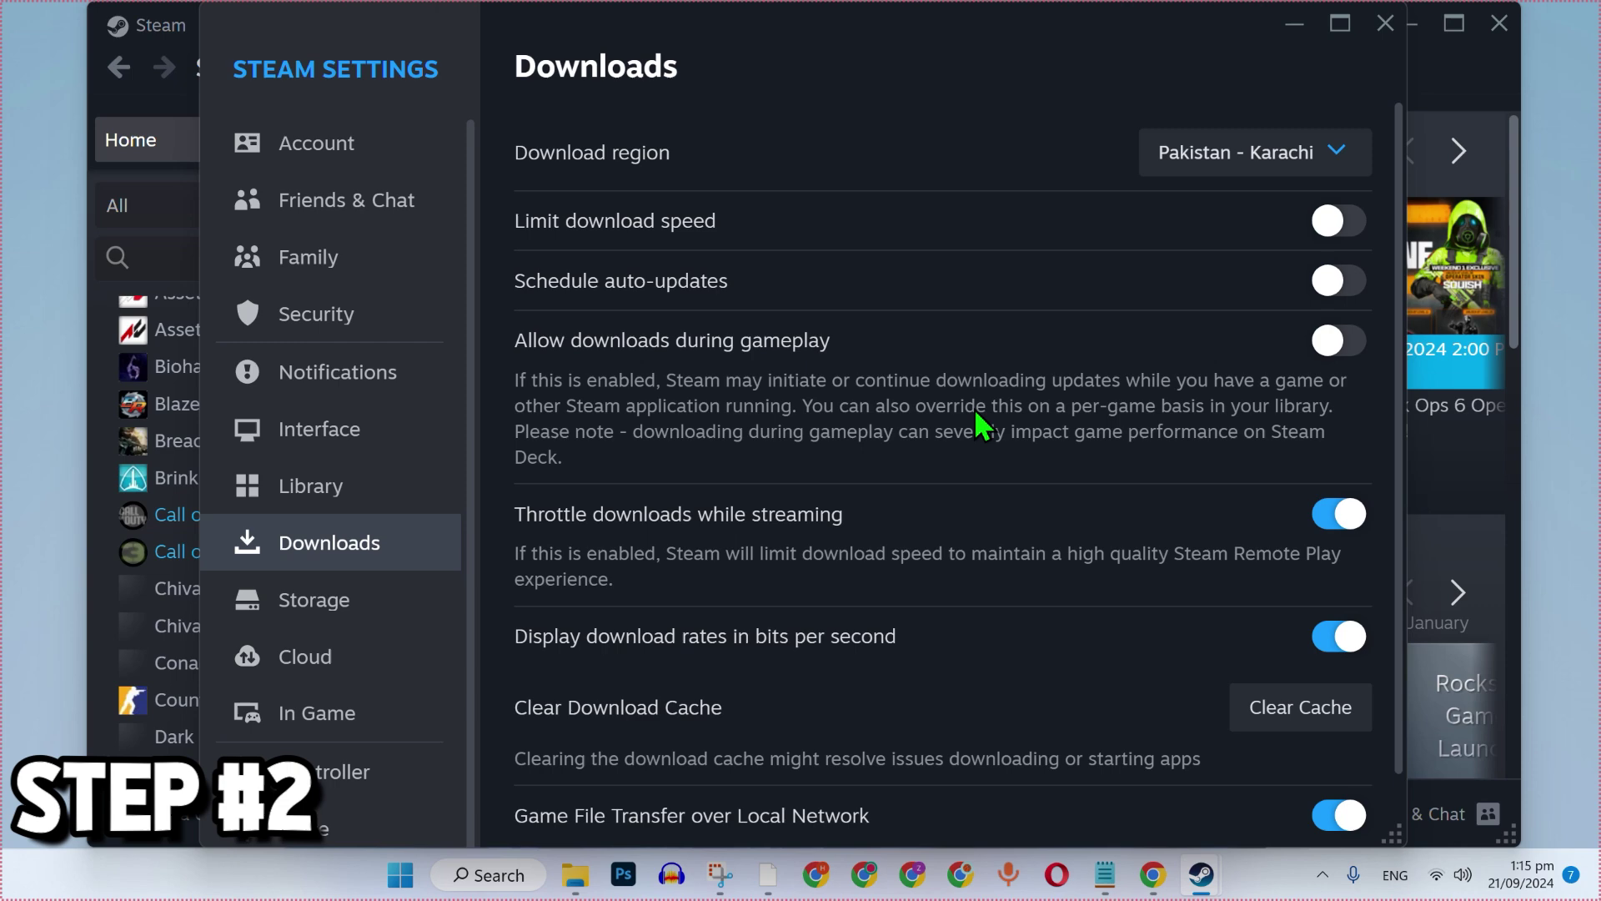
scroll(976, 426, "down", 3)
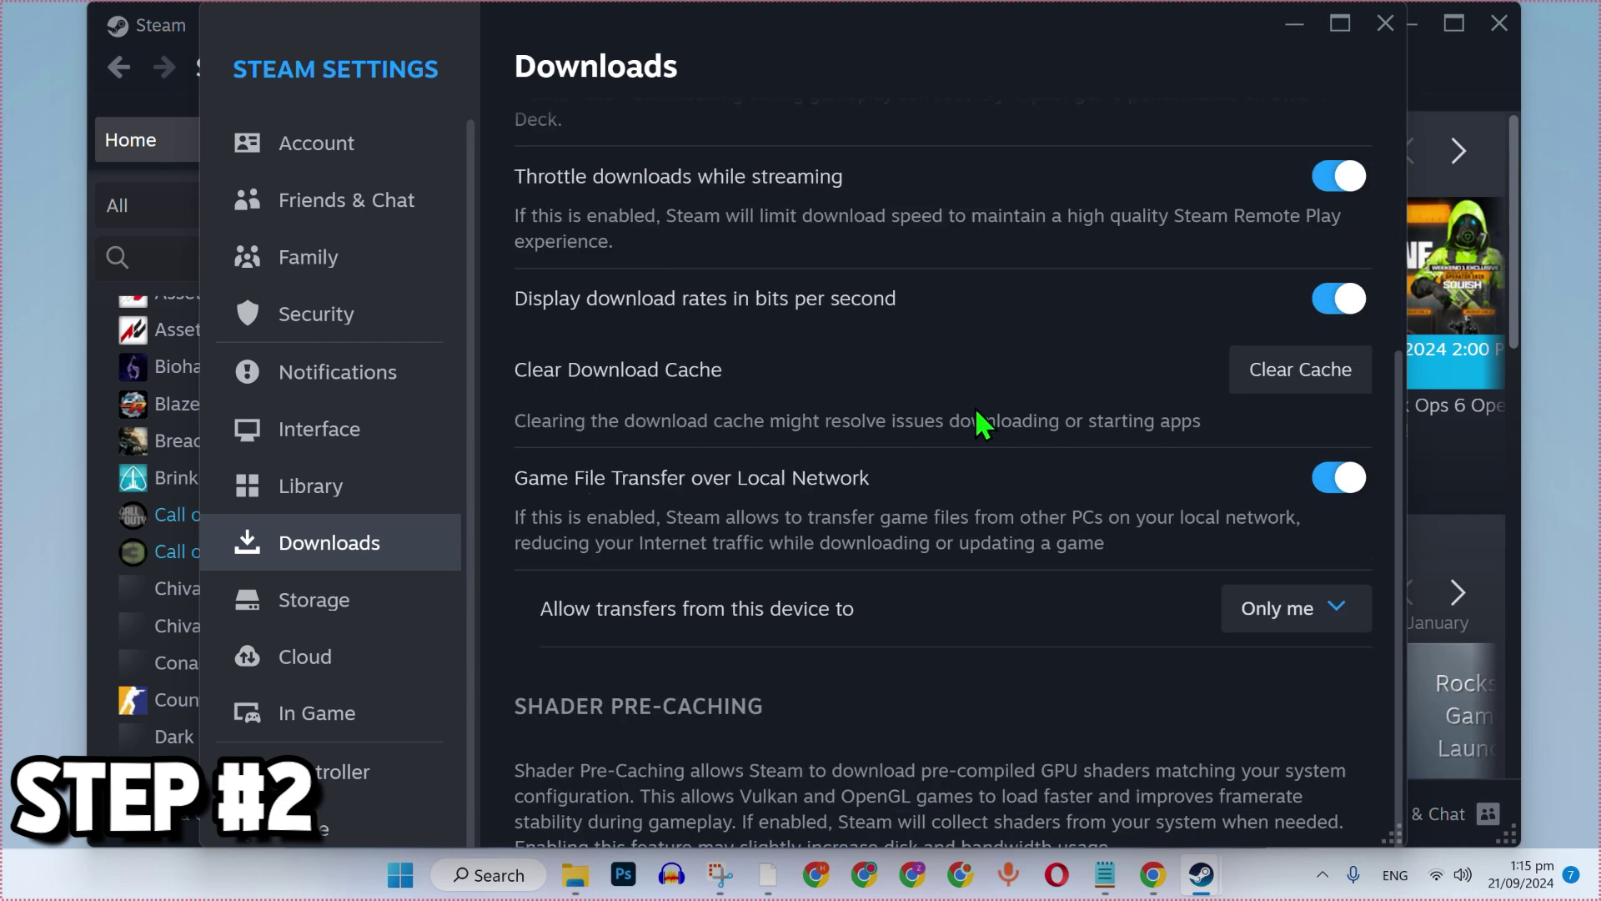
left_click(1329, 376)
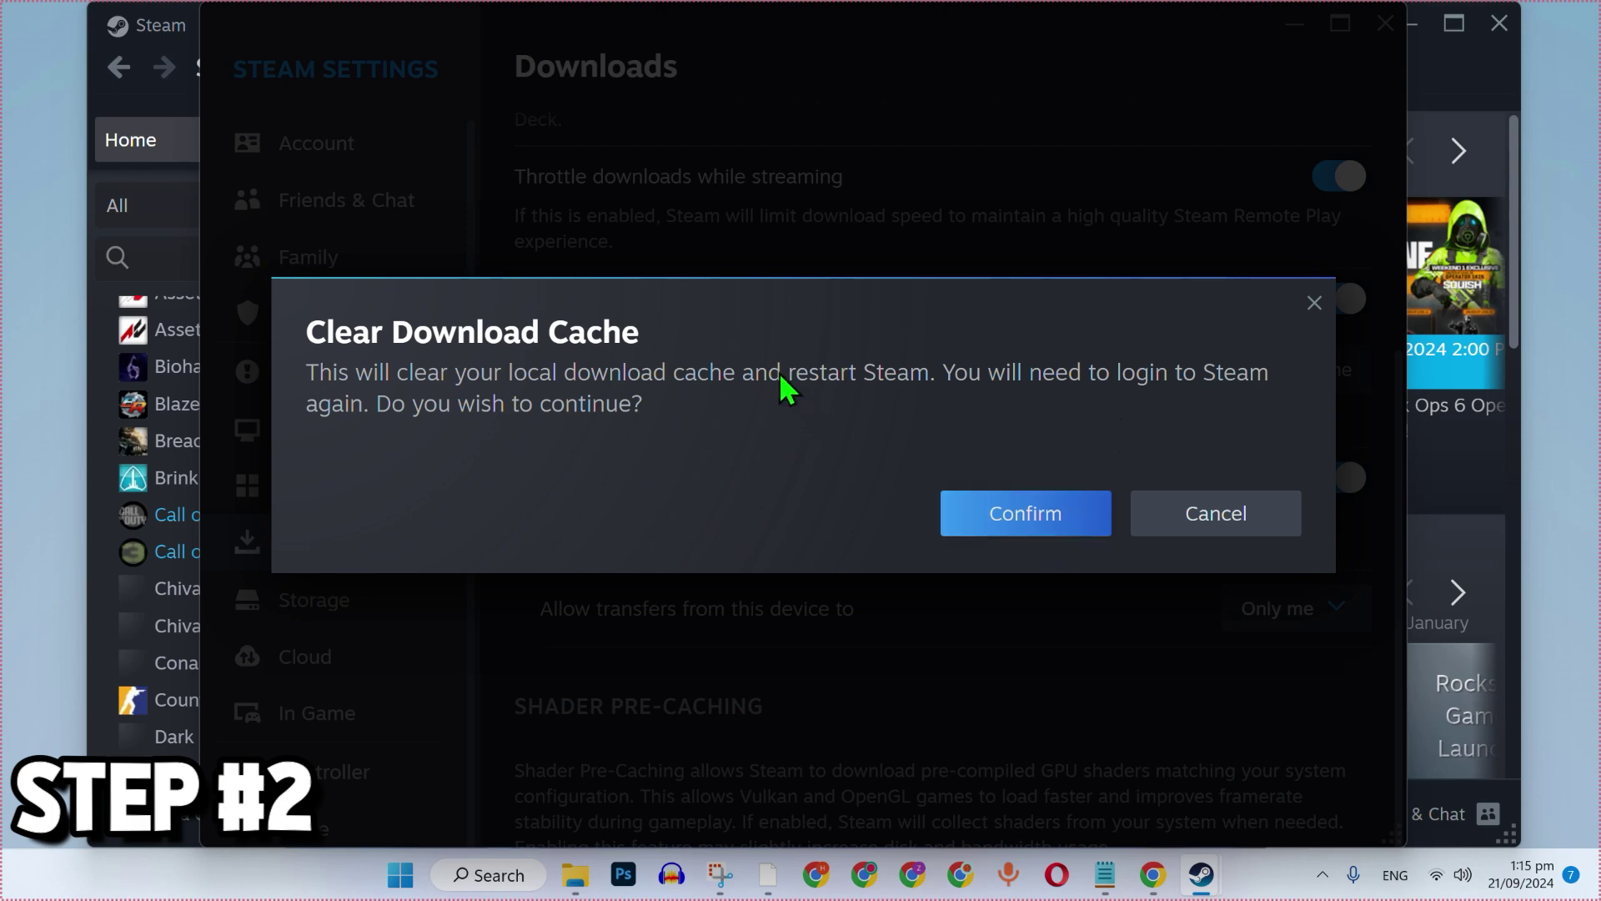
left_click(985, 526)
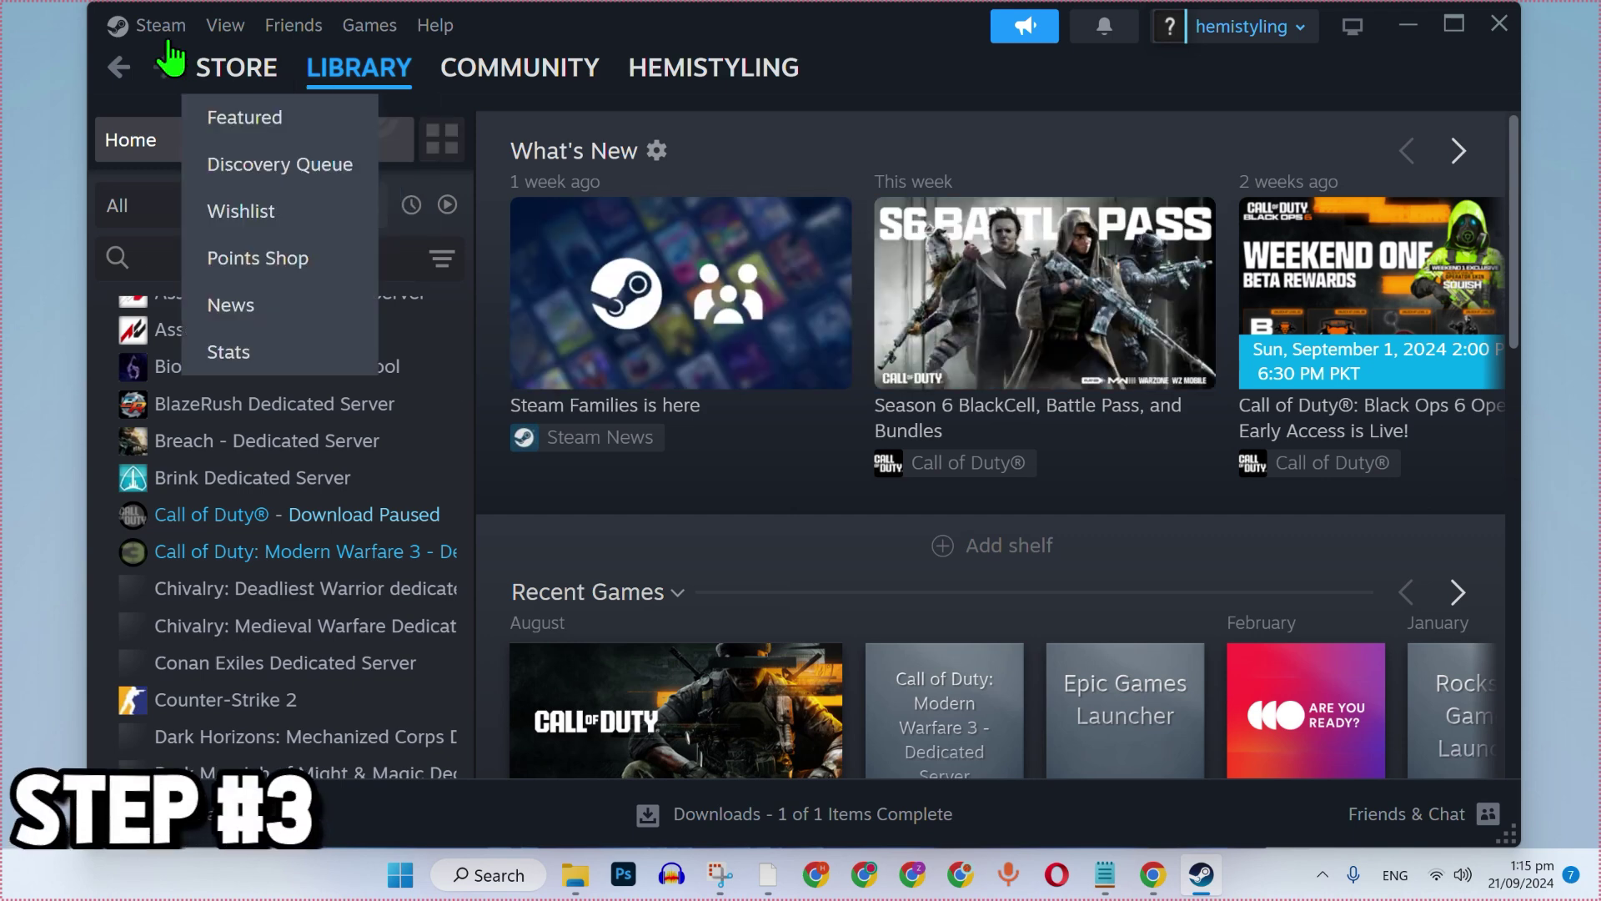
Repair the C: drive library folder from Storage settings until it reports Done, then close Settings
left_click(161, 25)
left_click(207, 310)
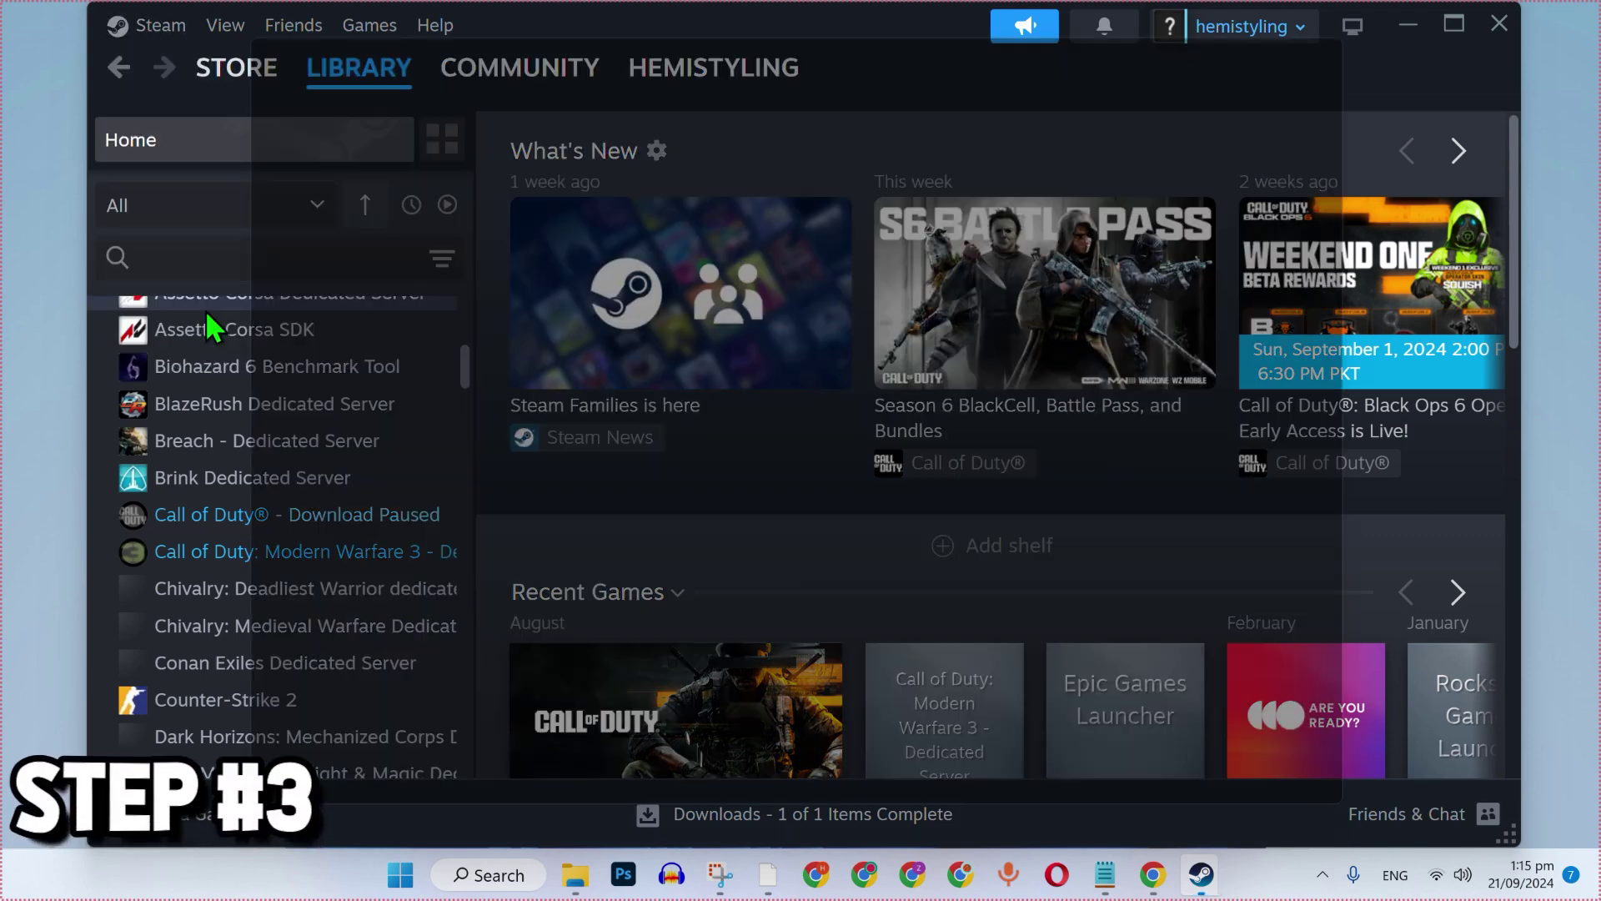
left_click(359, 608)
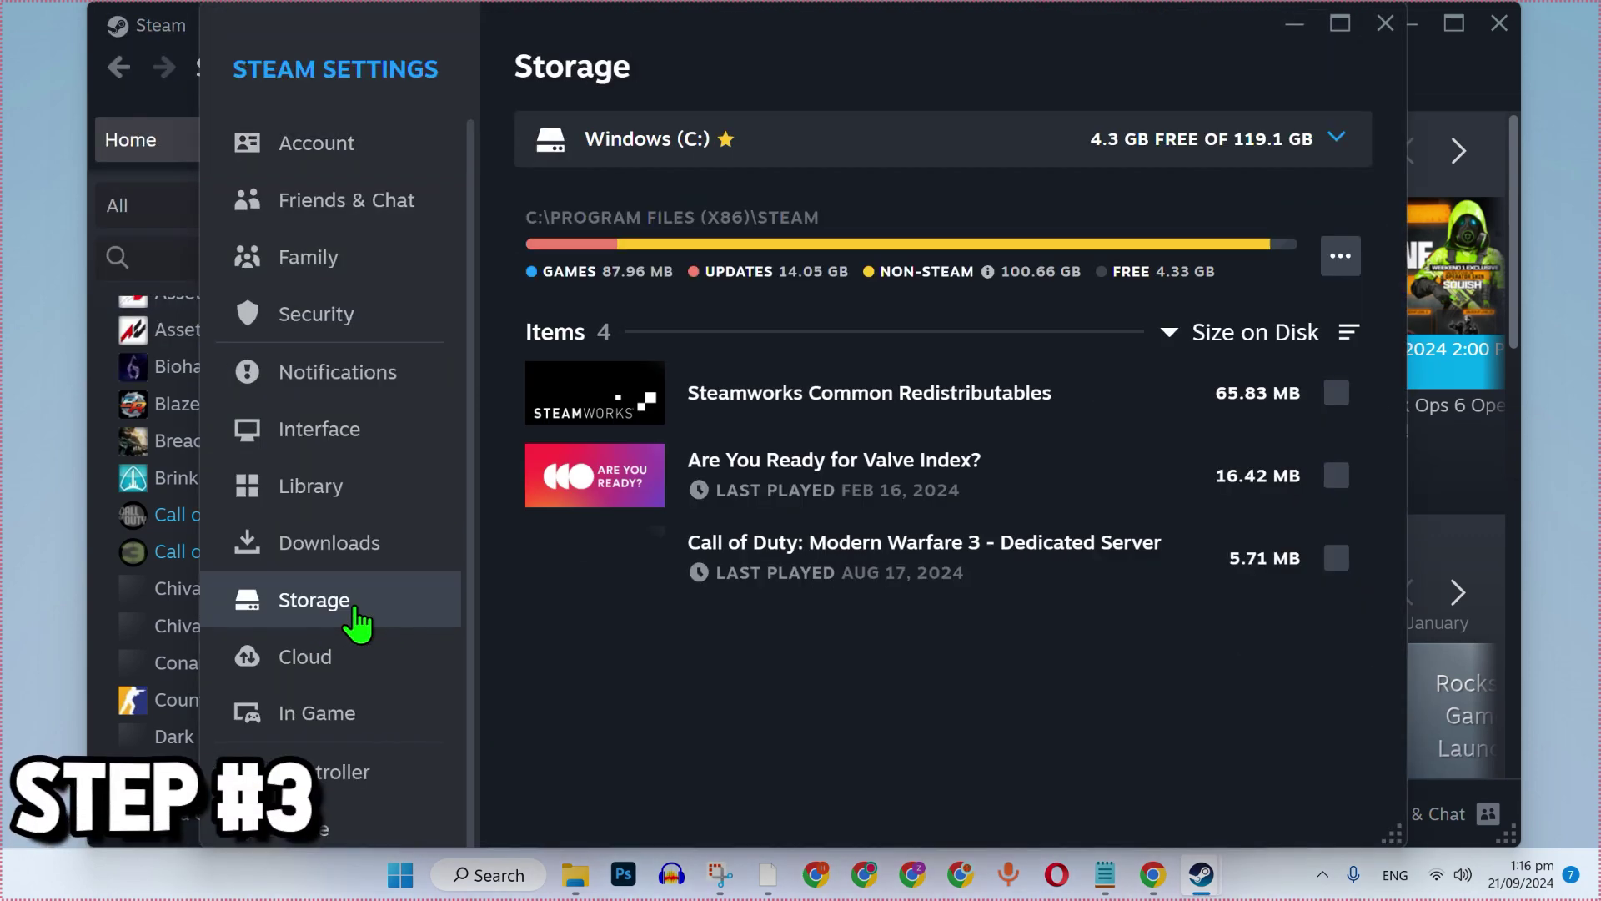
left_click(1341, 256)
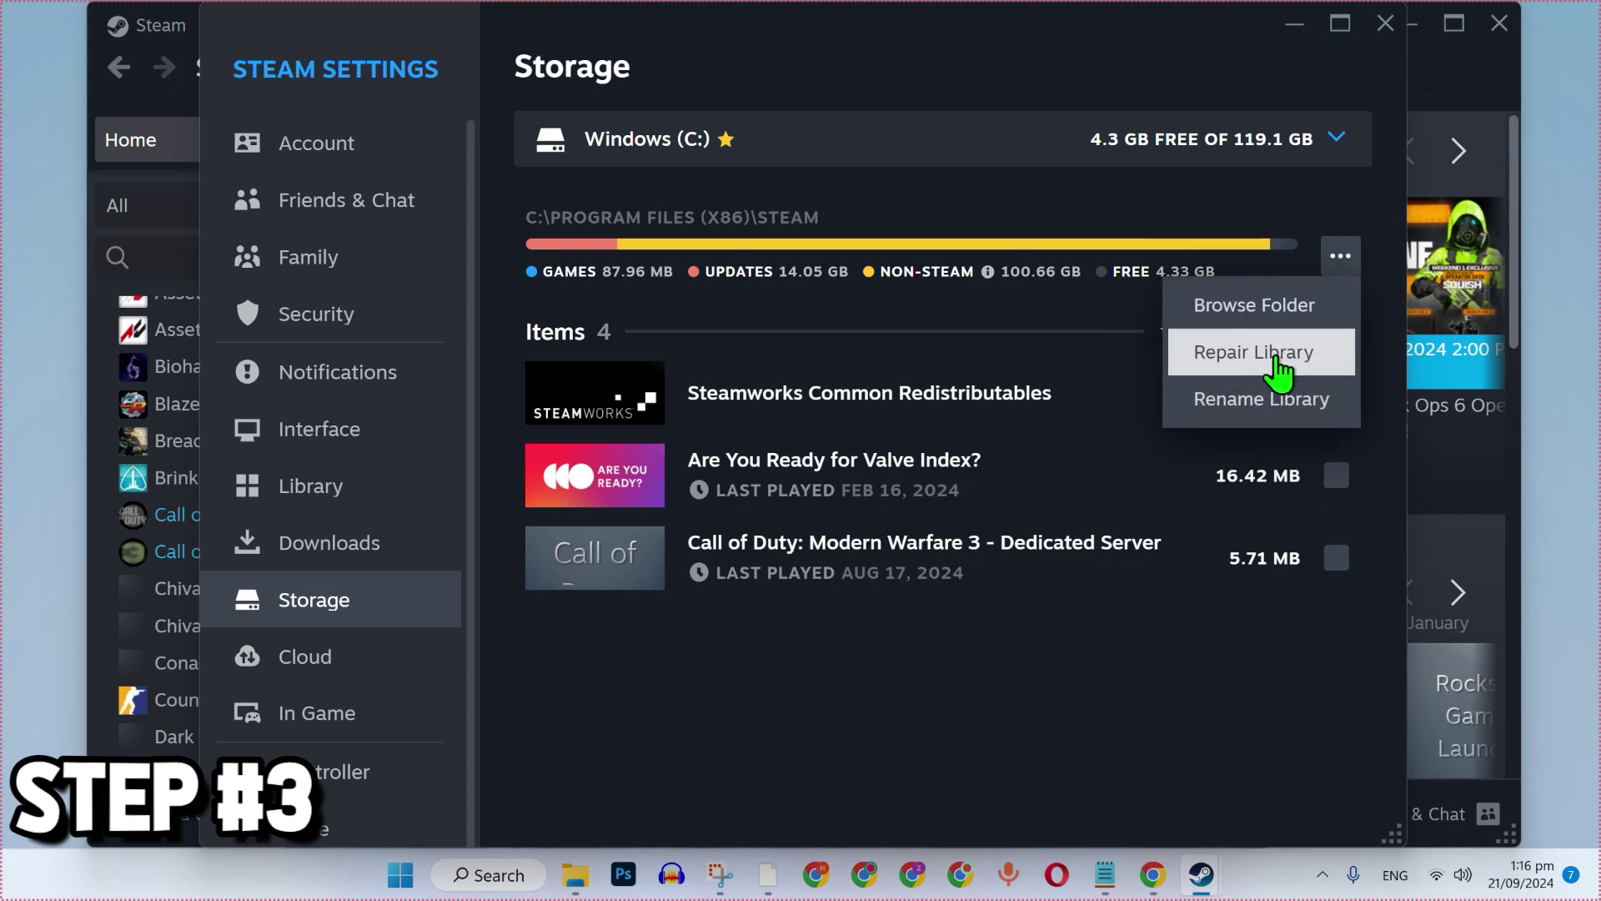
left_click(1317, 369)
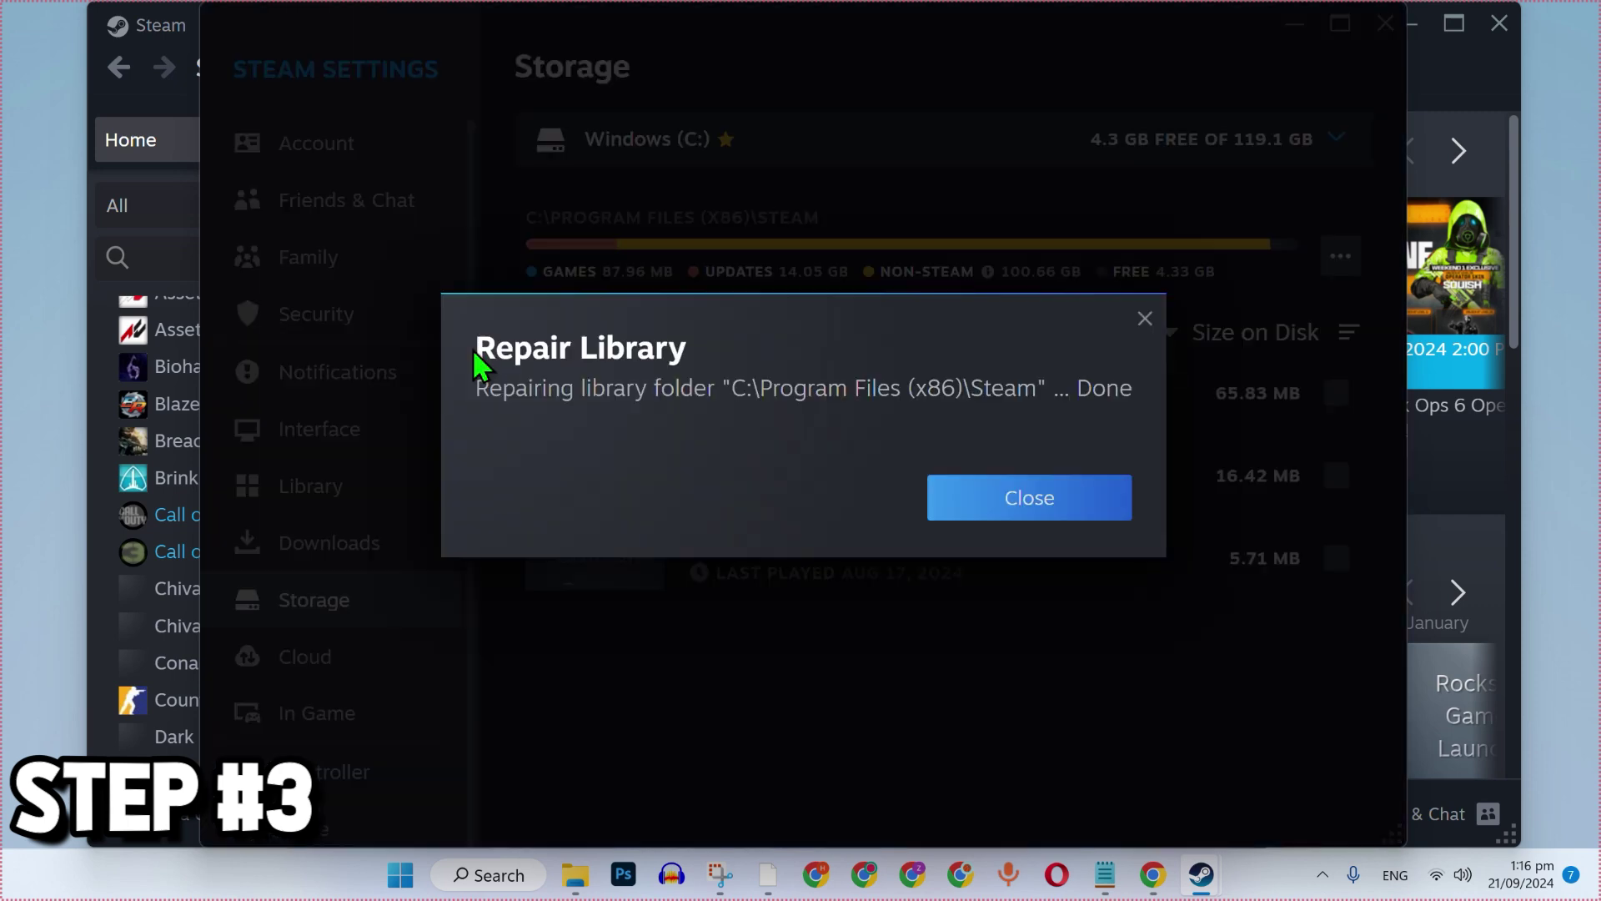
left_click(1005, 501)
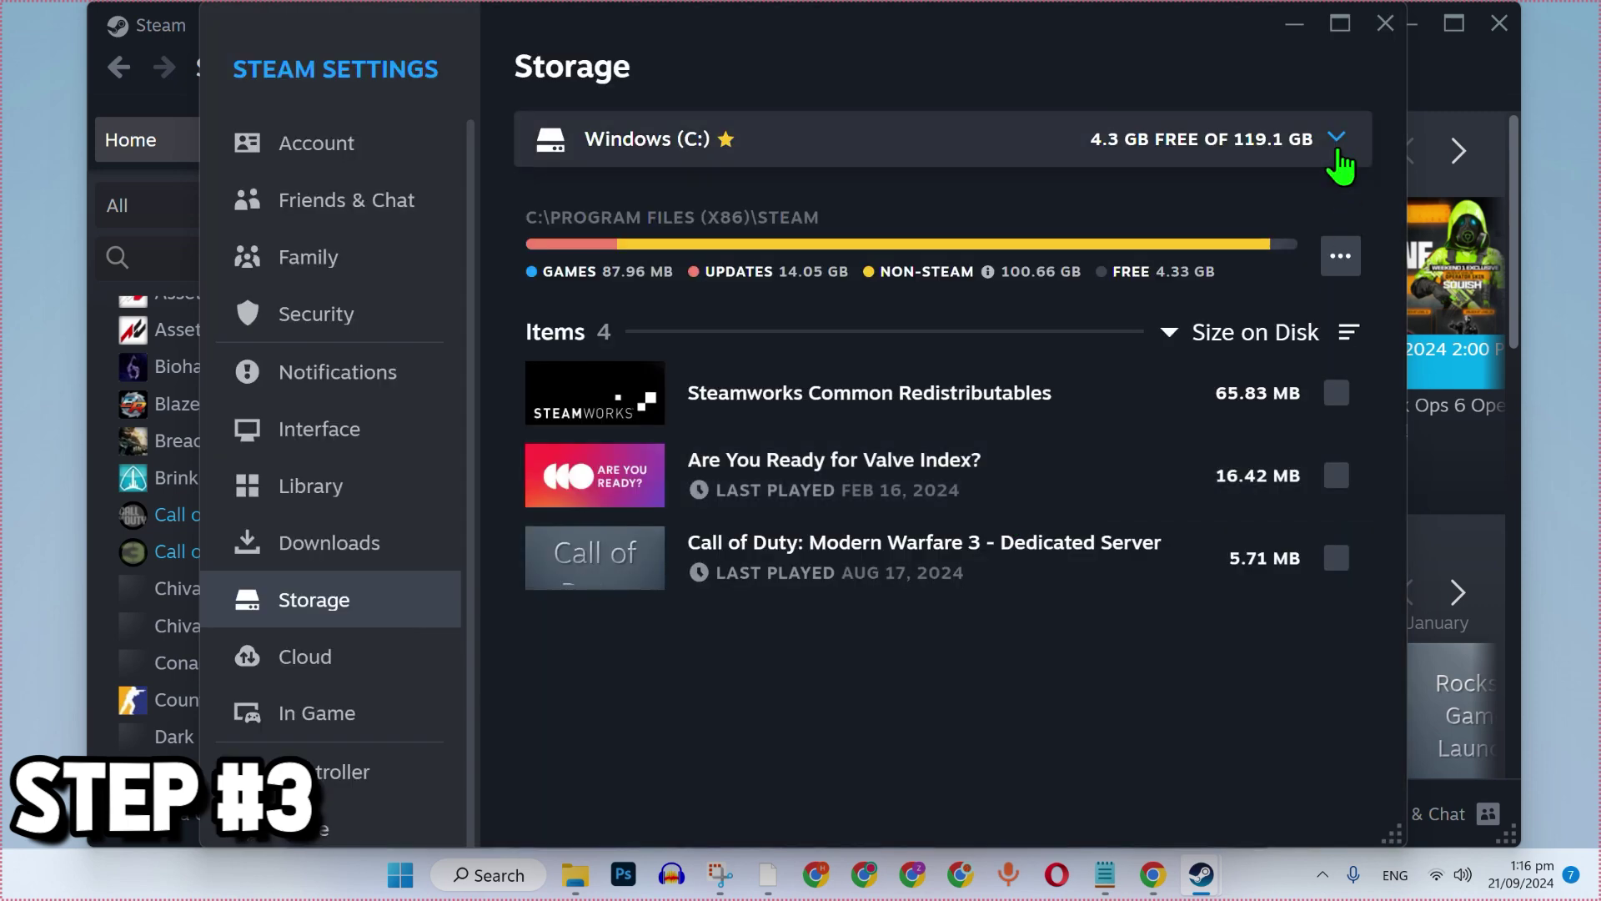
left_click(1385, 25)
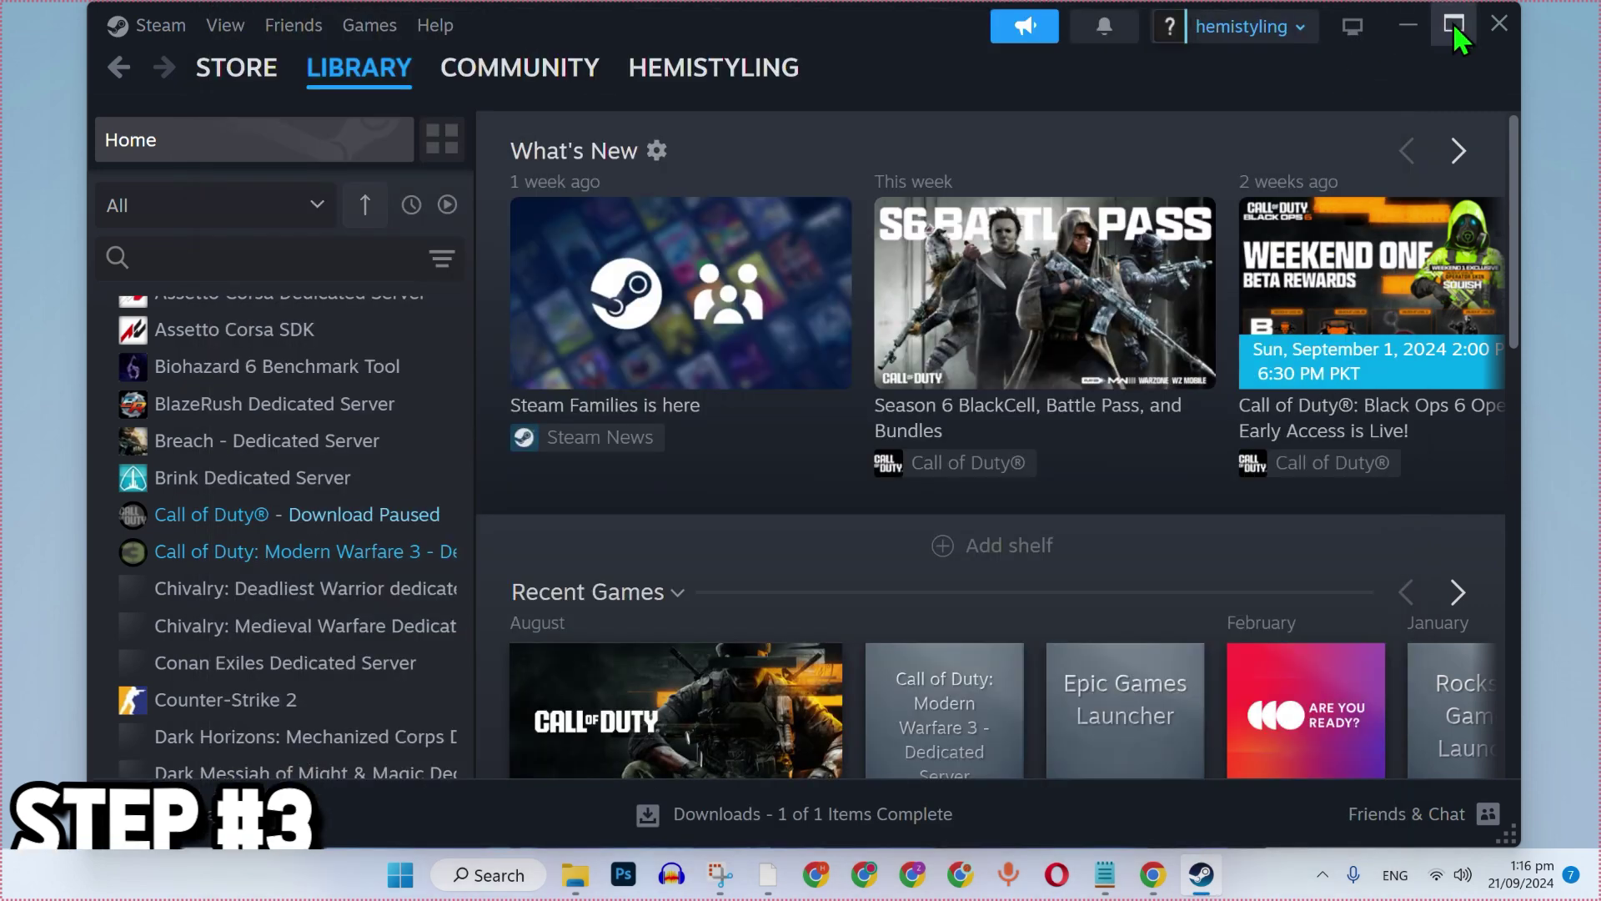